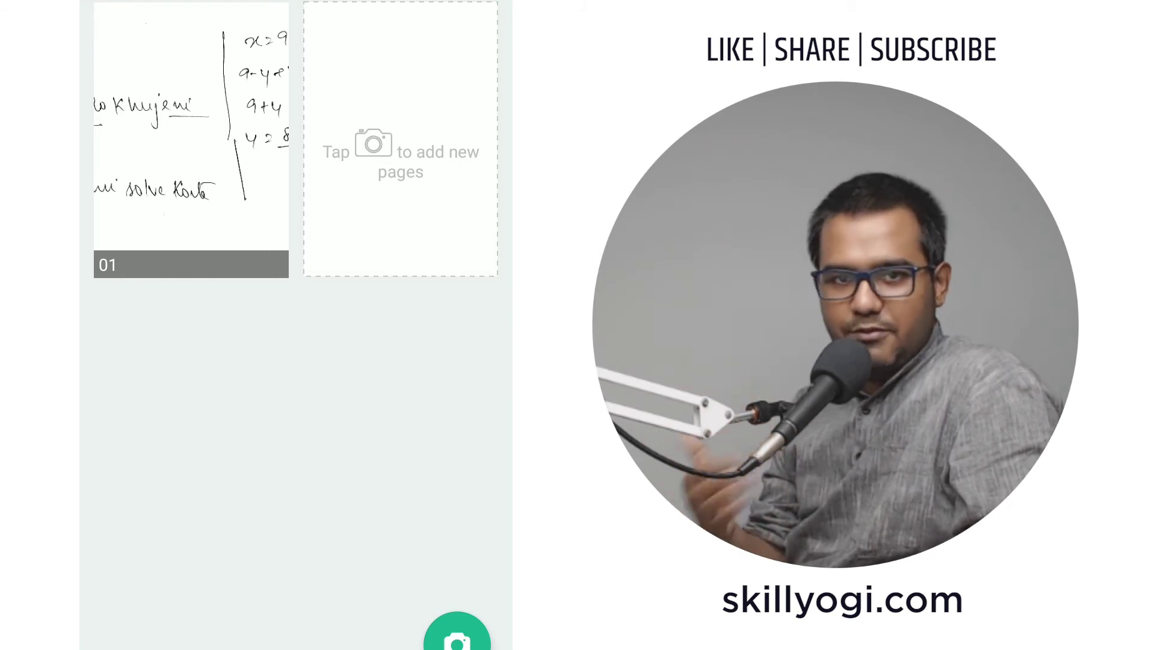
Share scanned page 01 as an Image(JPG) to Save to Drive
click(197, 143)
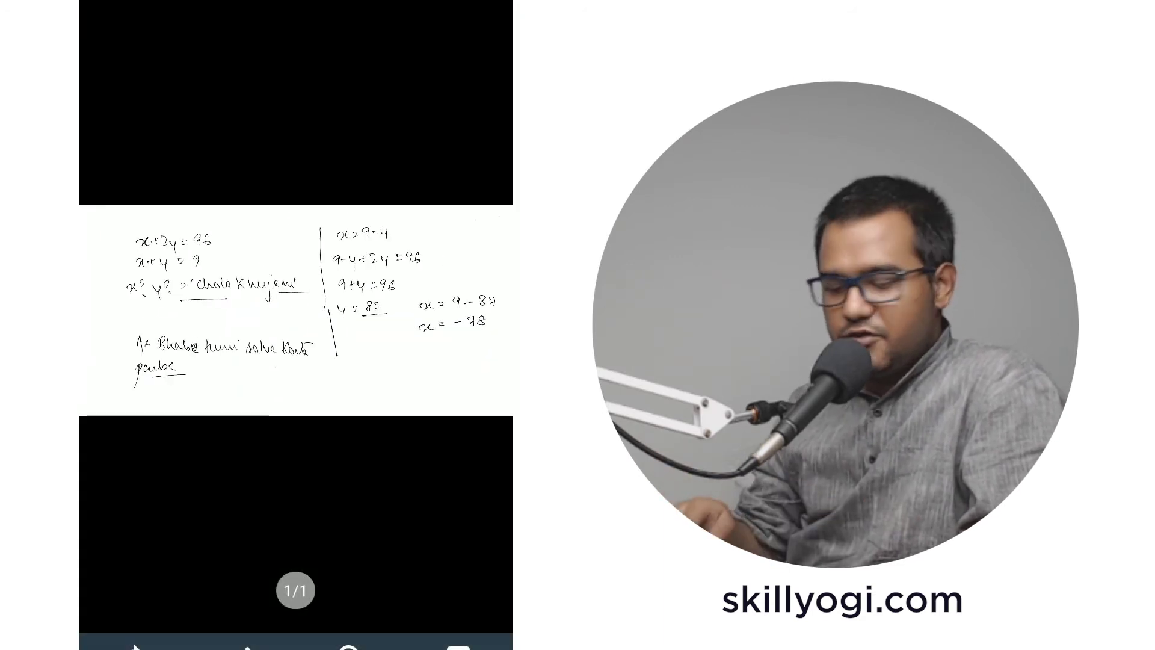
click(135, 643)
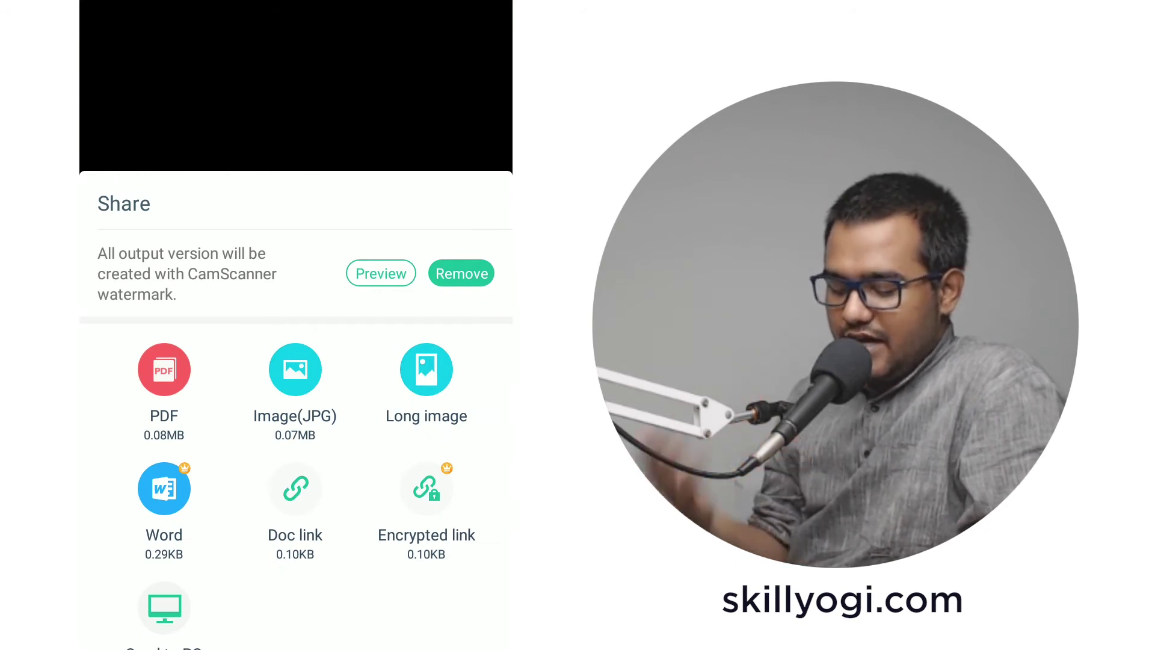
click(295, 385)
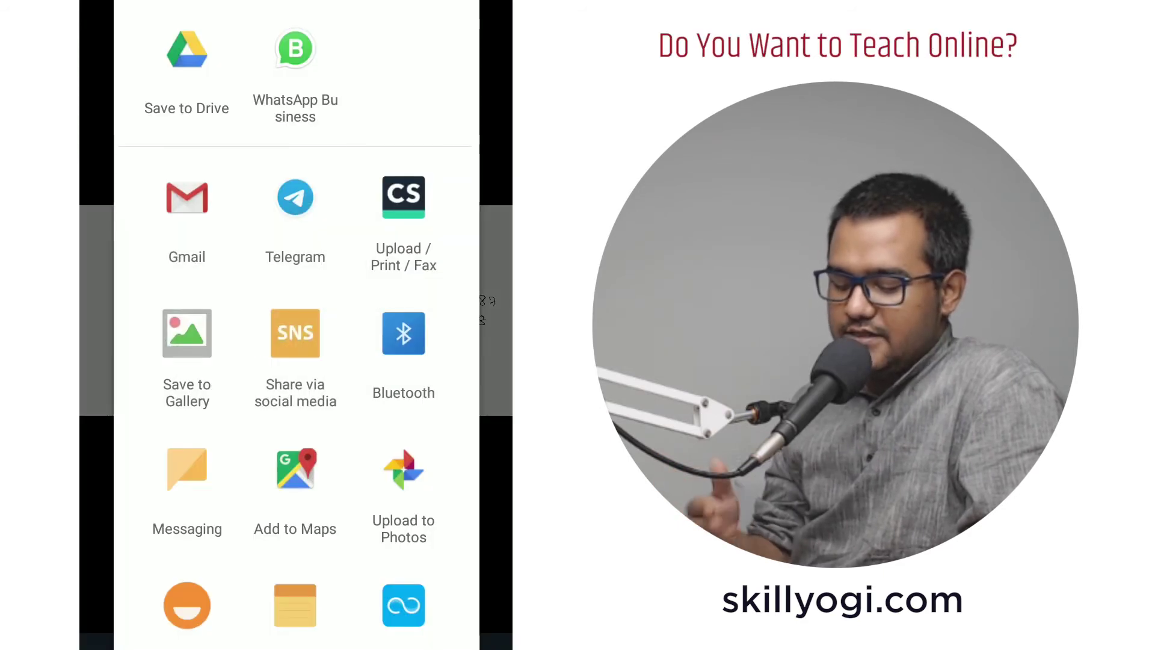
click(187, 69)
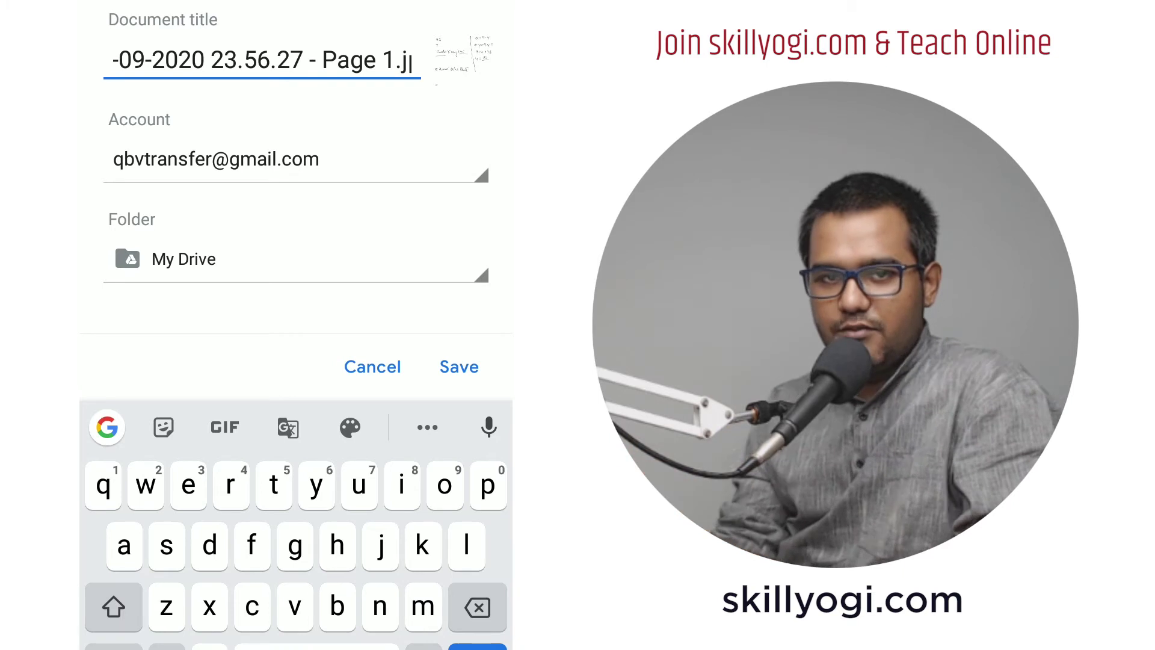
Save the scanned page image into the My Drive folder
click(294, 259)
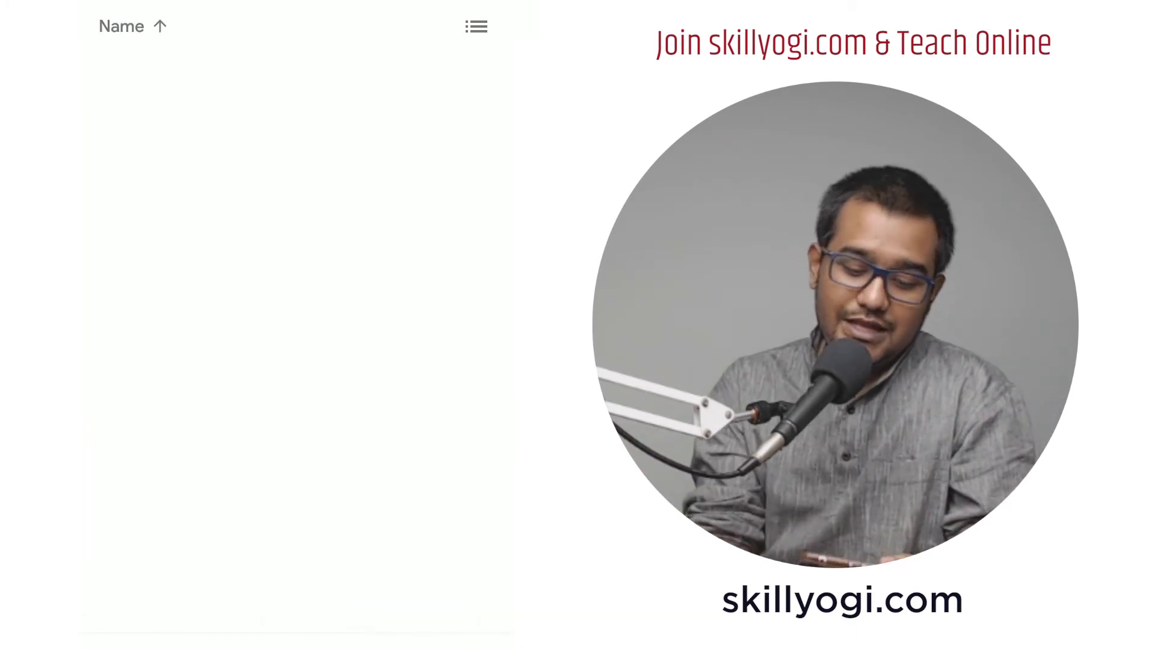
click(295, 626)
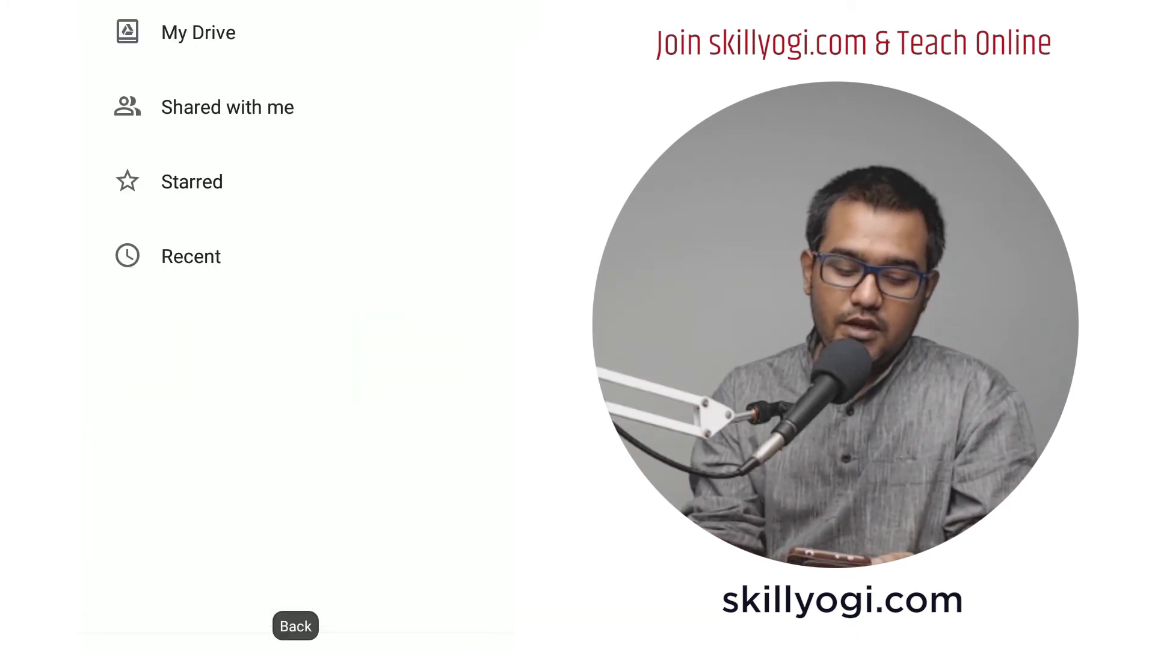
click(295, 626)
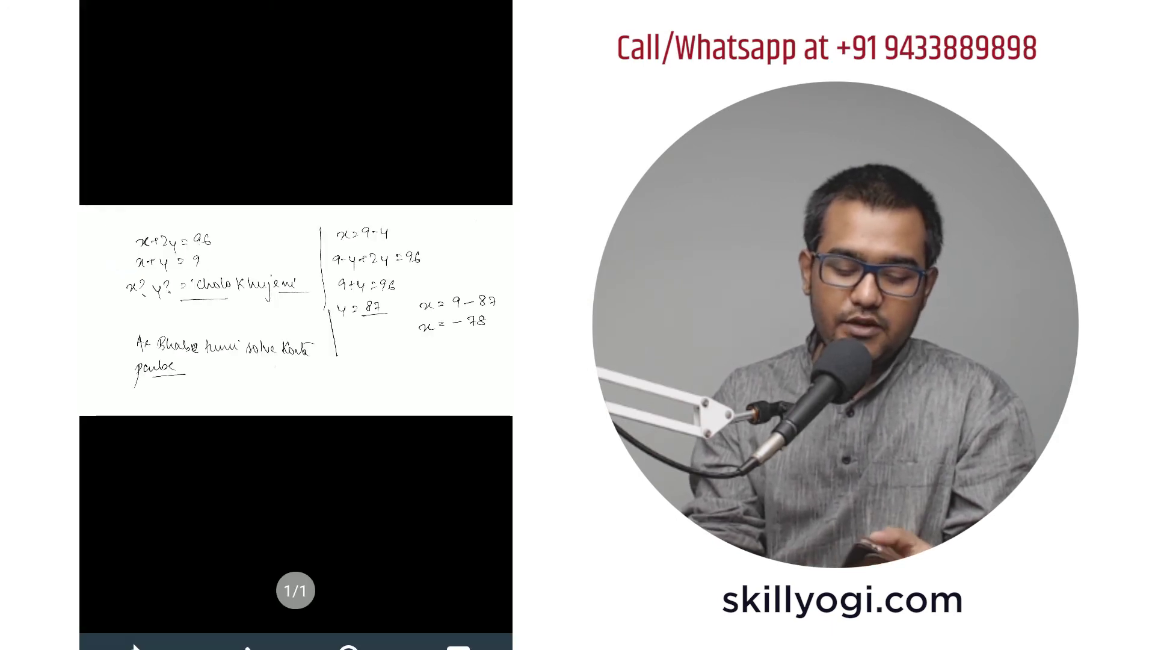
click(458, 647)
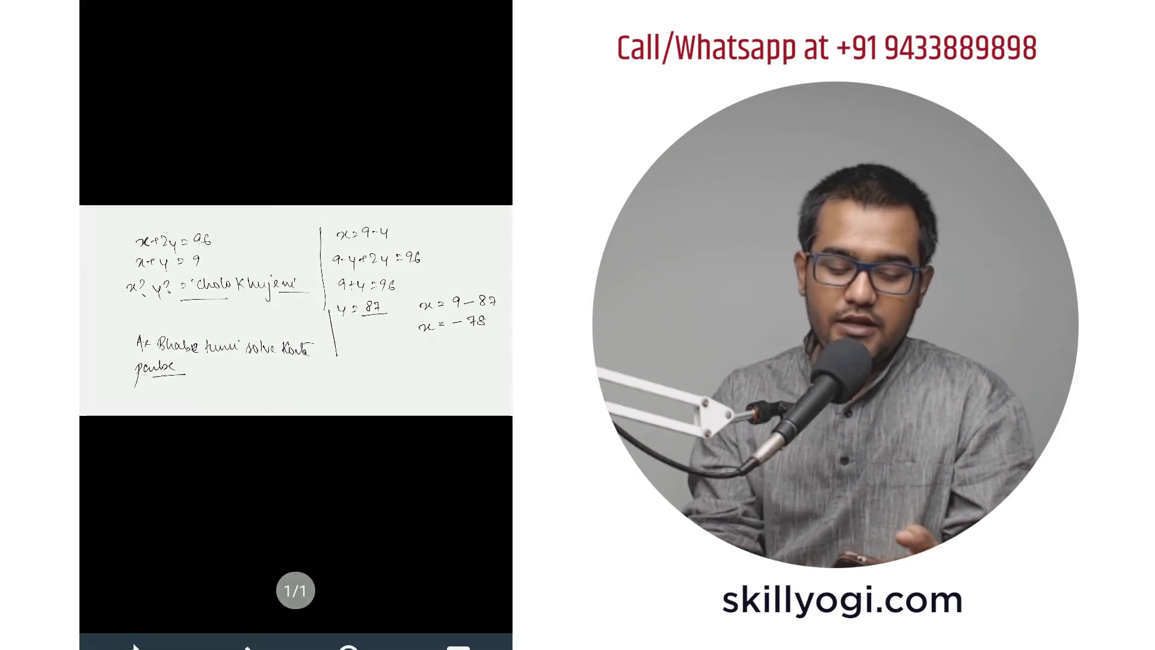
Reshare the page as Image(JPG) and scroll the chooser to Gmail, Telegram, Bluetooth and Notes
click(265, 365)
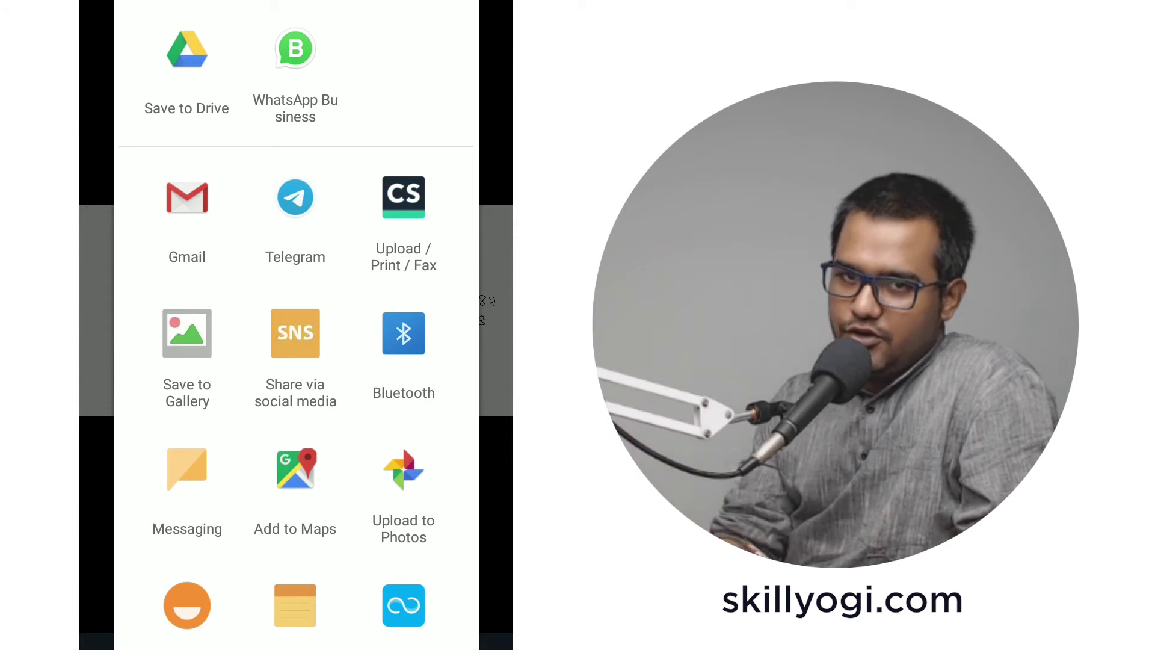
drag(123, 370, 123, 307)
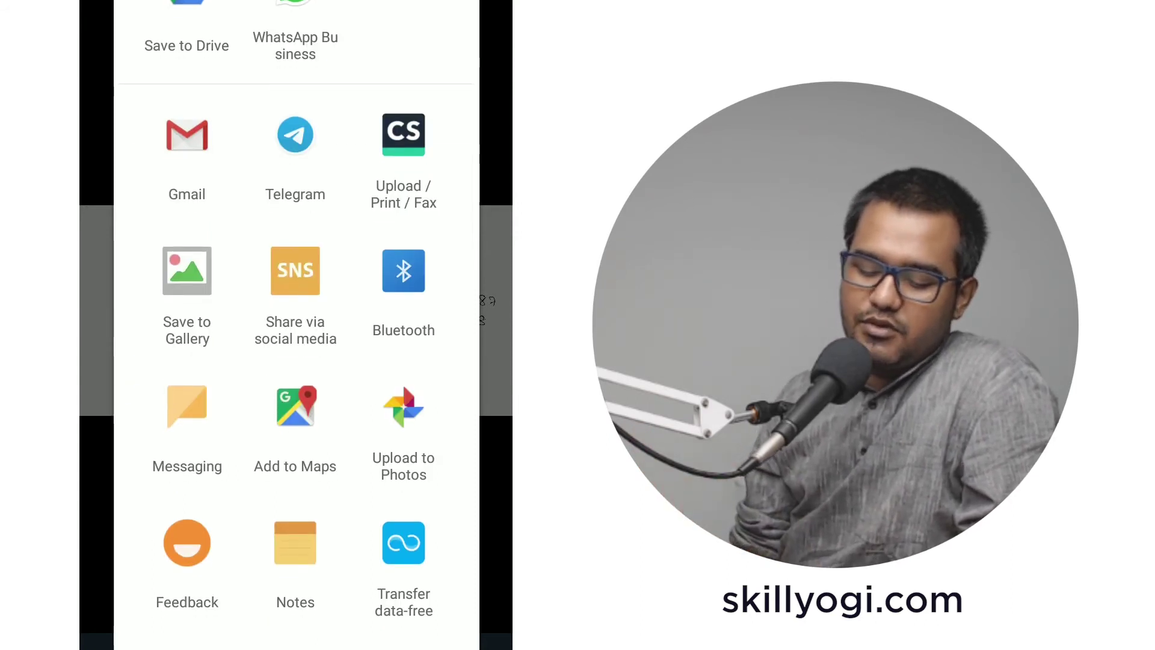
scroll(294, 325, down, 6)
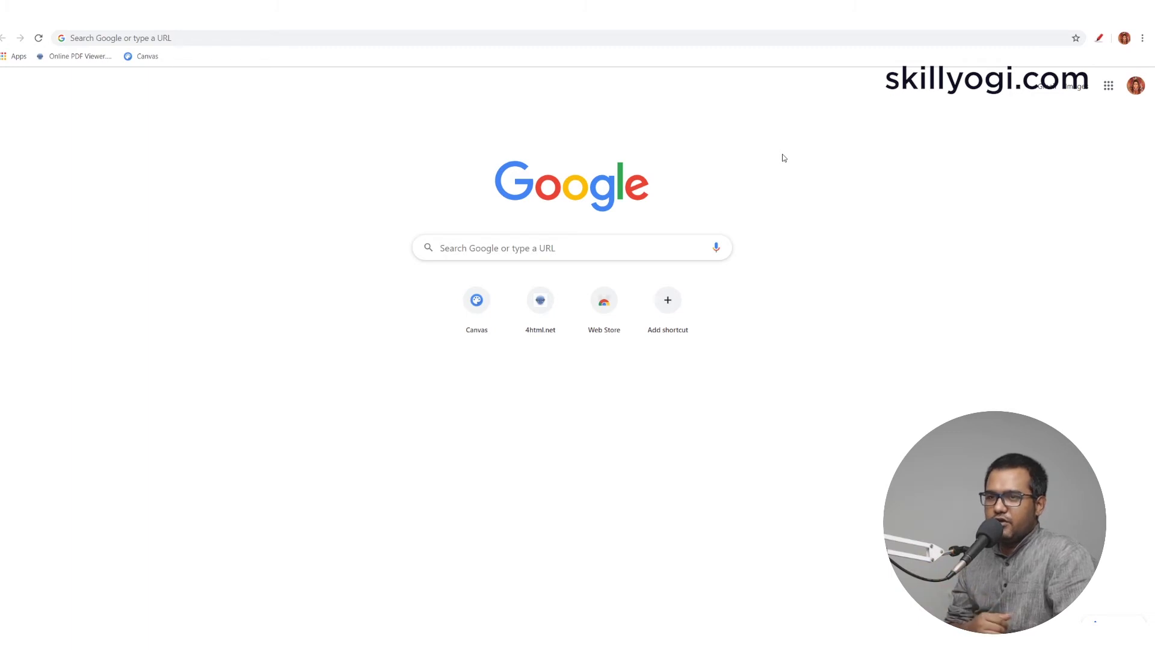
Search the web for chrome canvas and open the Chrome Canvas web app
click(551, 248)
text(chrome canvas)
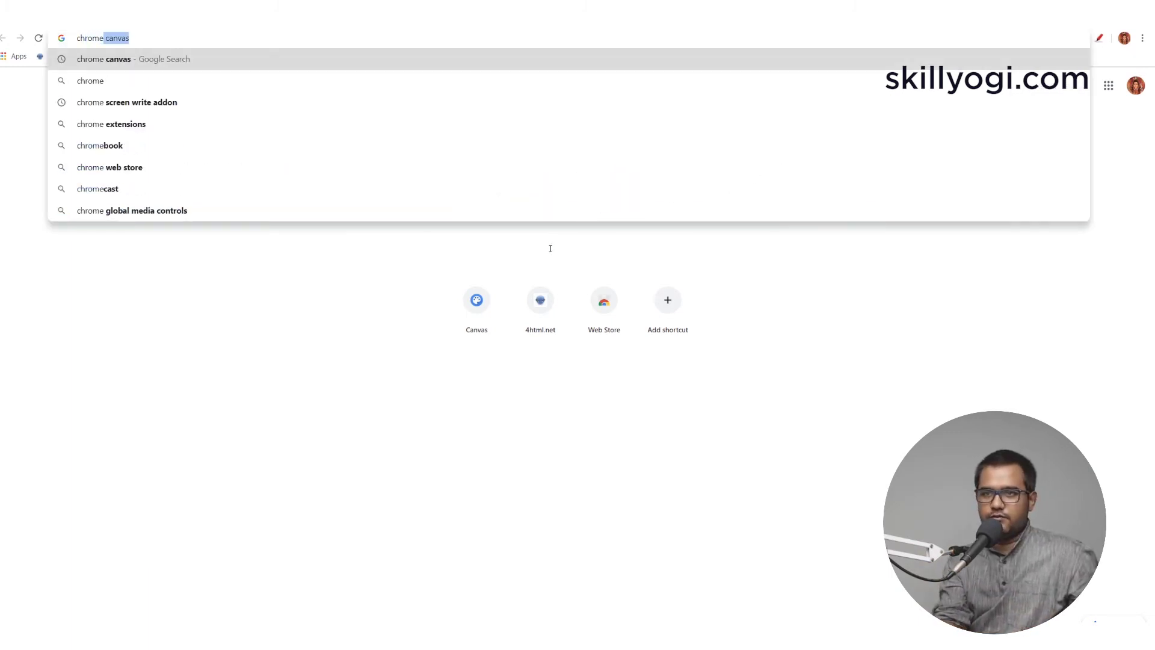
key(Return)
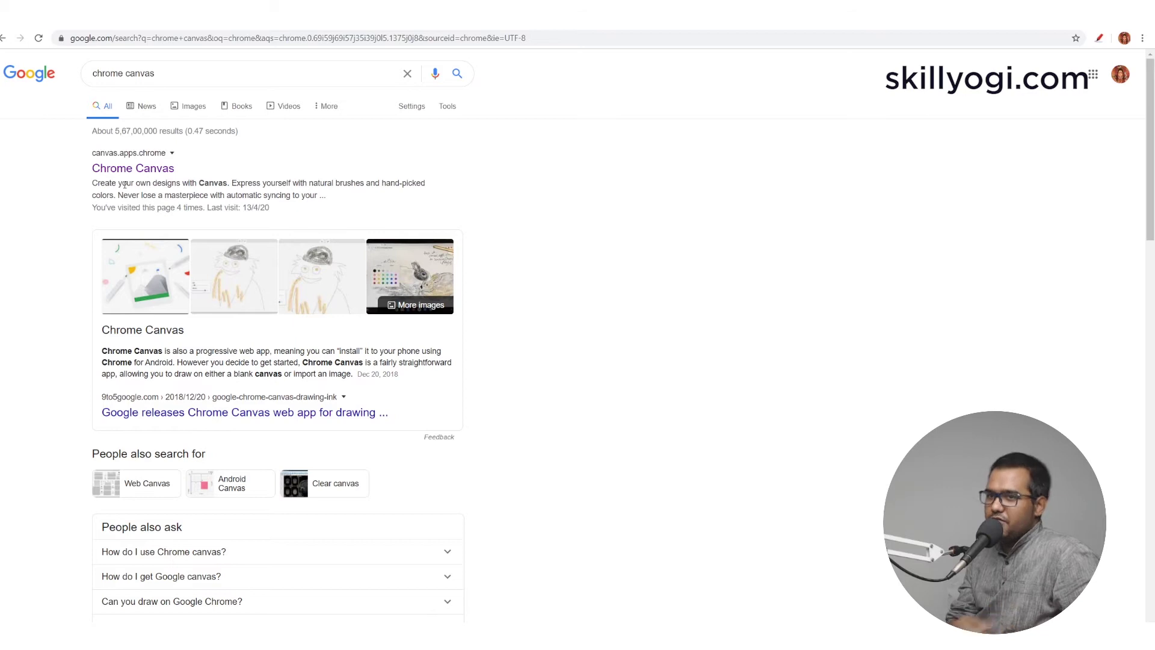
click(151, 170)
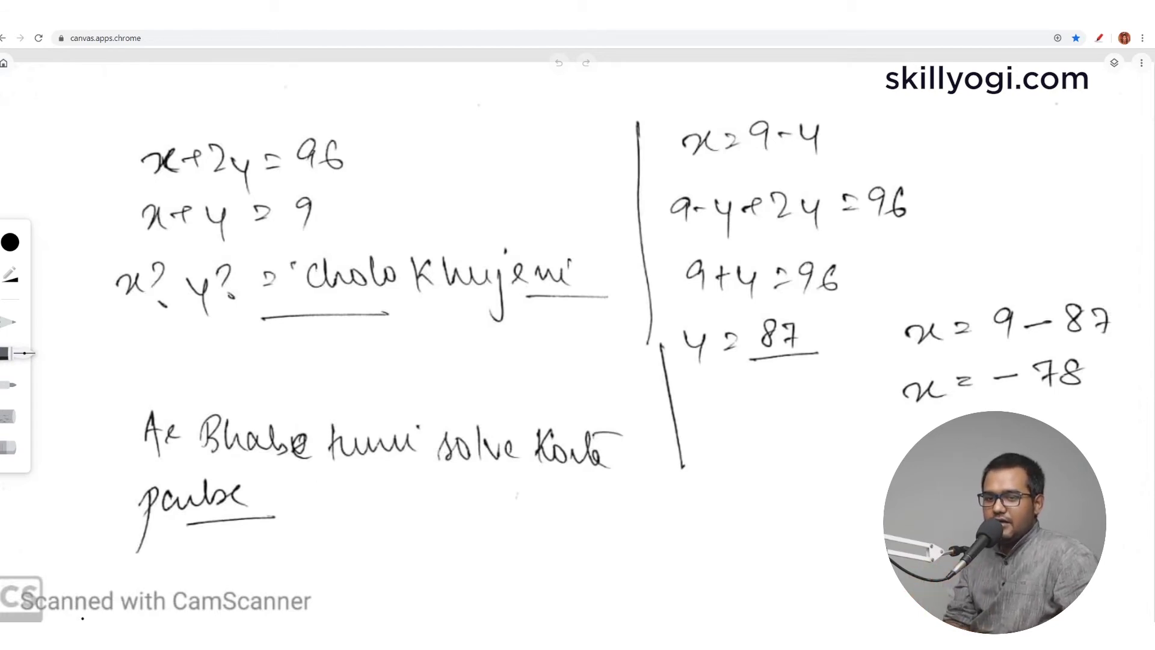
Draw a black loop around the Scanned with CamScanner watermark, then undo it
mouse_move(70, 572)
mouse_down()
mouse_move(289, 574)
mouse_move(271, 612)
mouse_move(6, 602)
mouse_move(257, 580)
mouse_move(330, 590)
mouse_move(274, 618)
mouse_up()
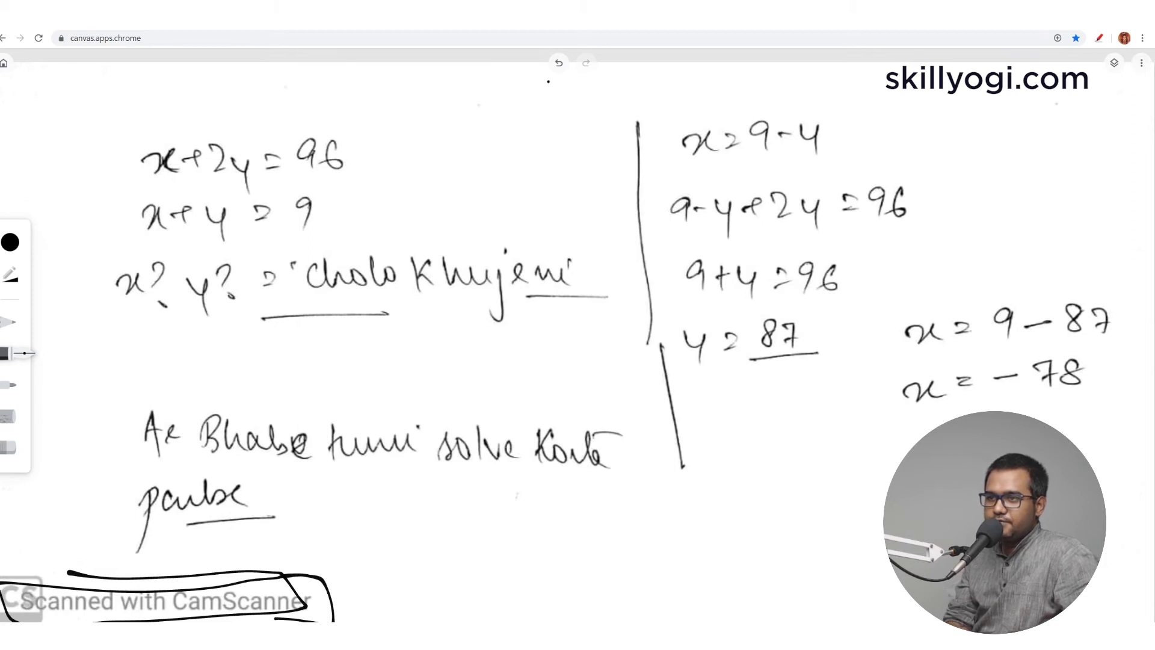
click(559, 63)
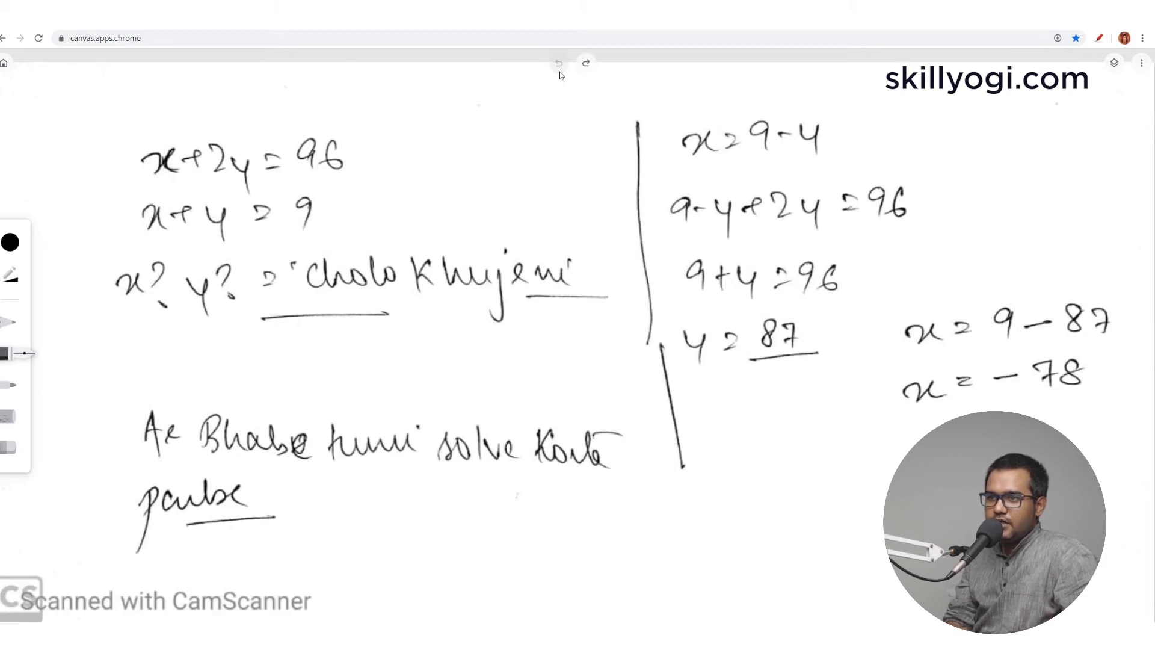
Try pencil, marker, chalk and eraser with test strokes near Ae Bhabe and paube
click(7, 246)
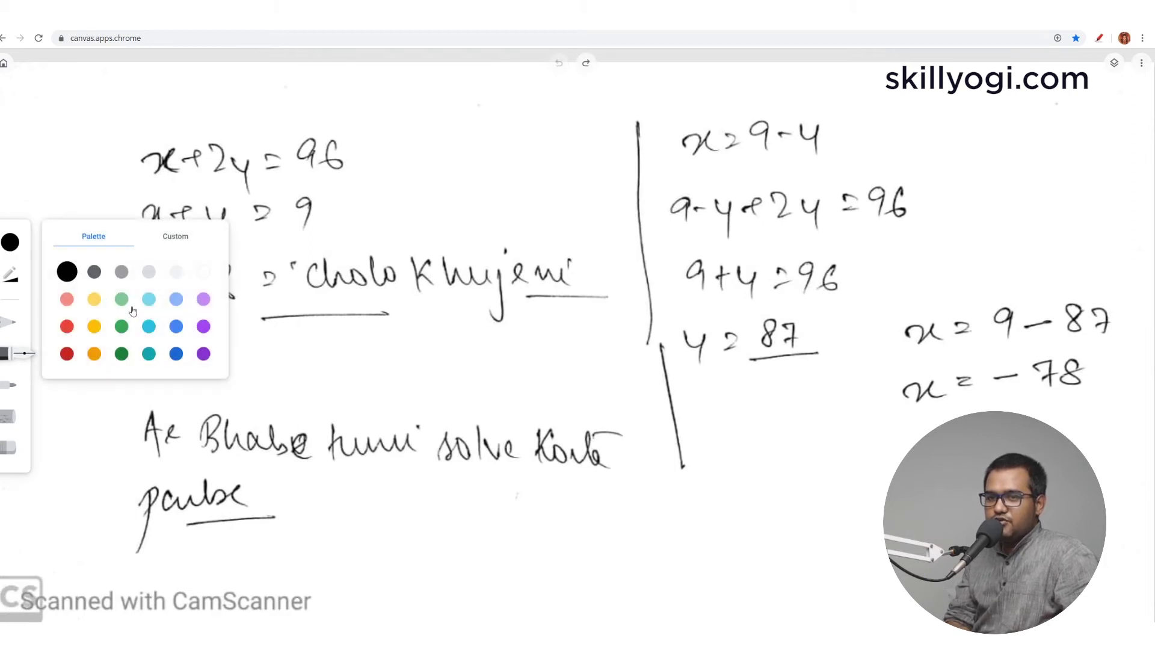
click(17, 276)
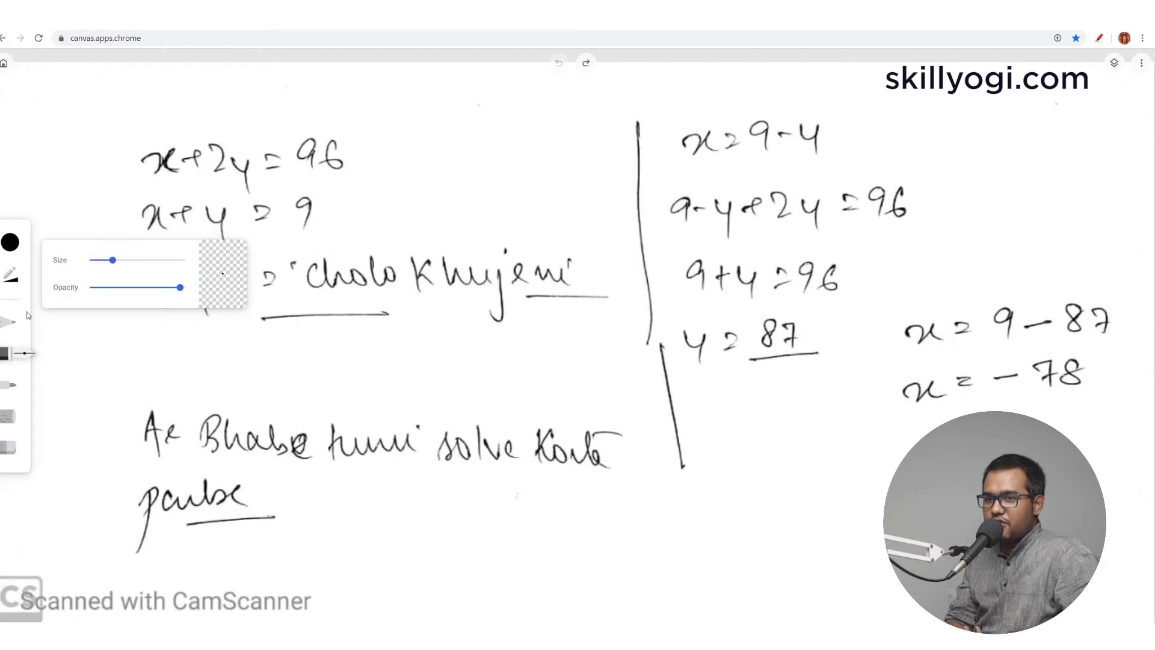
click(11, 323)
click(101, 384)
click(9, 354)
drag(237, 365, 229, 394)
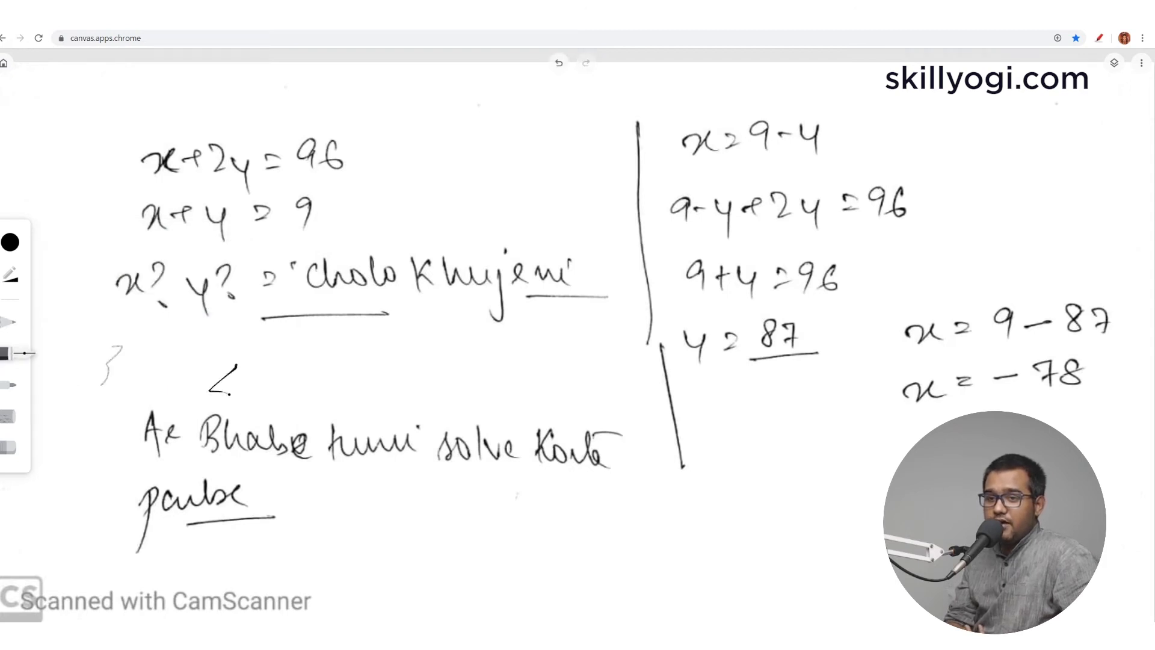
click(9, 384)
drag(322, 386, 483, 394)
click(12, 416)
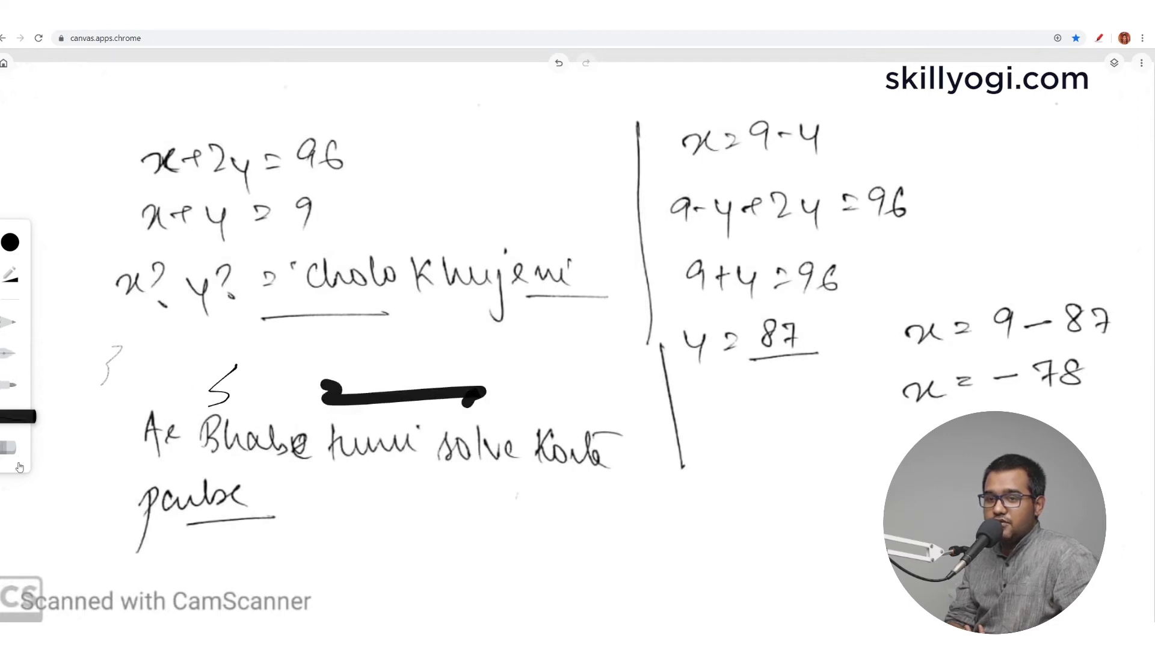
drag(224, 476, 379, 556)
click(15, 448)
mouse_move(276, 506)
mouse_down()
mouse_move(465, 500)
mouse_move(247, 481)
mouse_move(307, 494)
mouse_up()
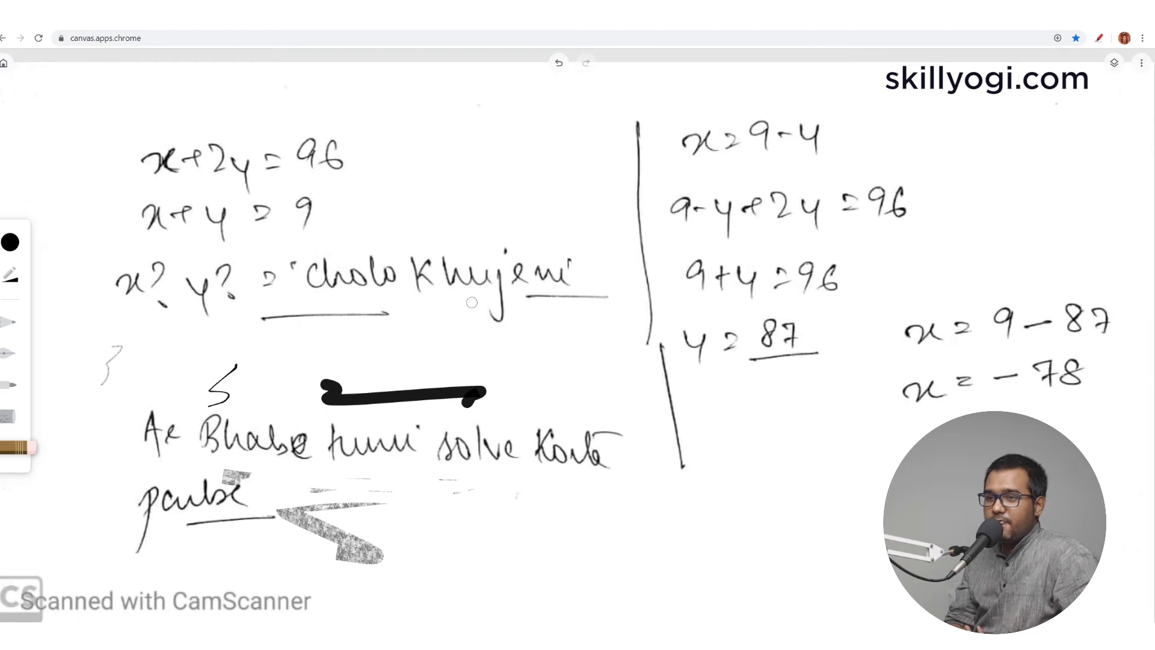
Undo every test stroke so only the clean scanned page remains
click(557, 64)
click(558, 64)
click(558, 64)
click(558, 64)
click(558, 64)
click(557, 64)
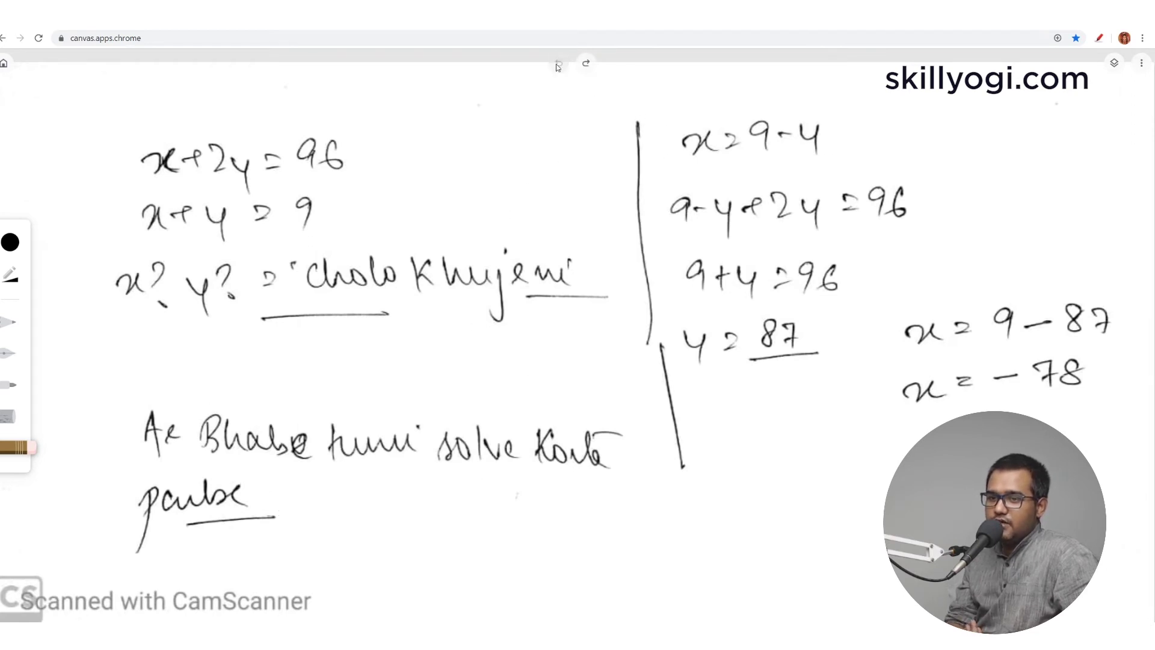
click(586, 63)
click(586, 63)
click(586, 63)
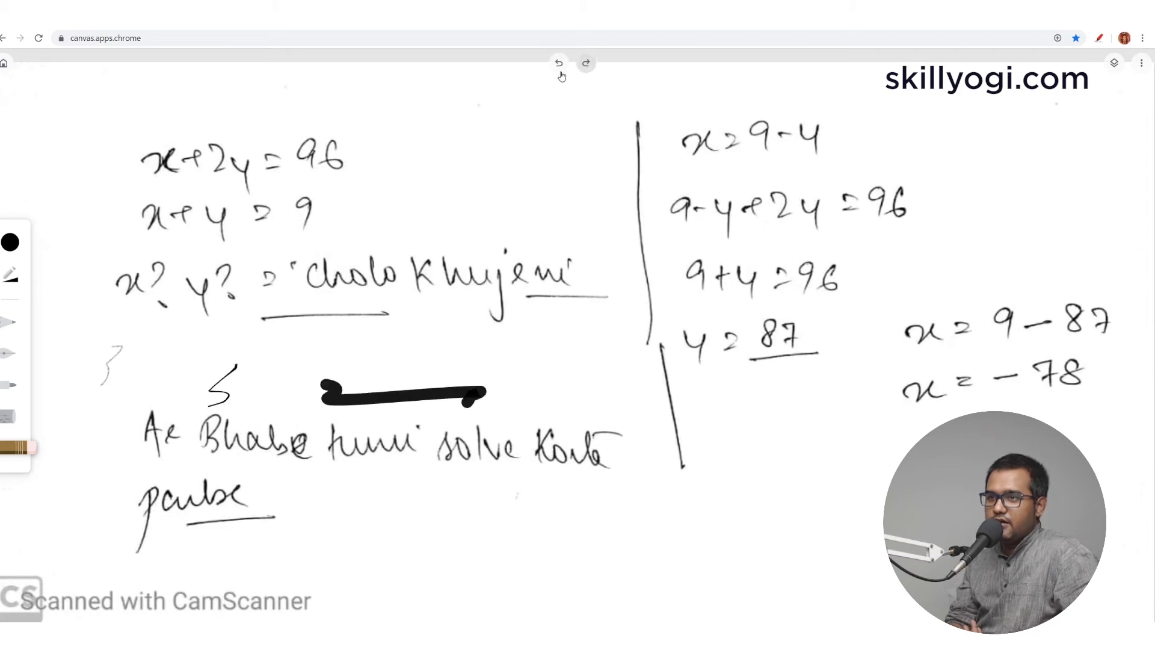
click(559, 64)
click(559, 64)
click(559, 63)
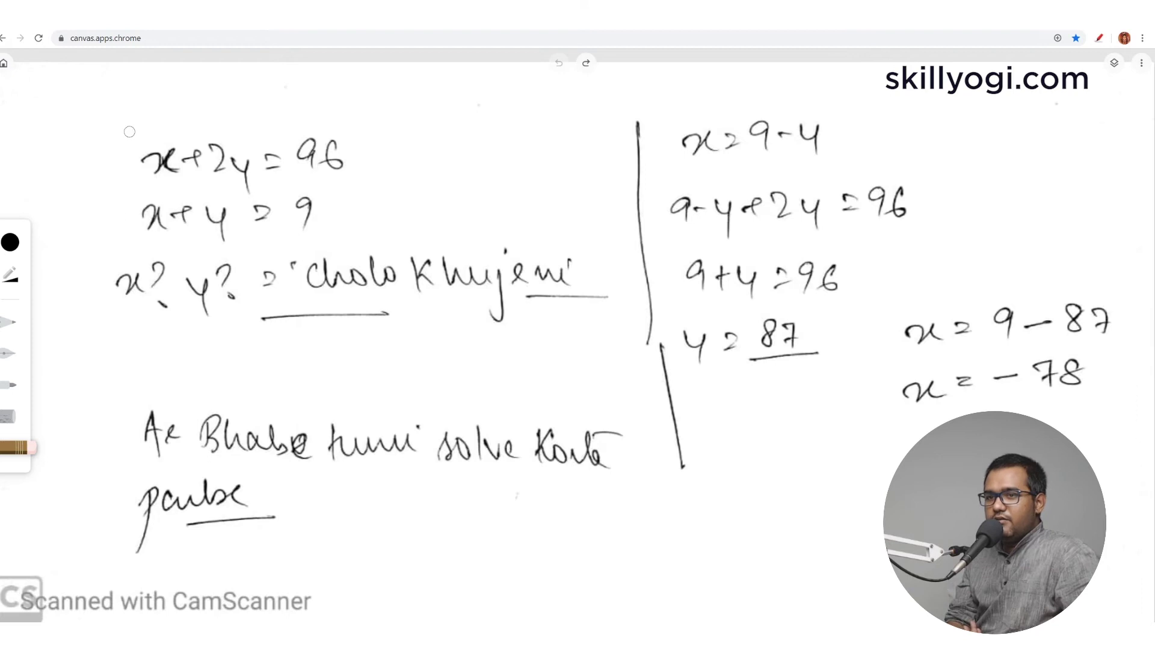
Set the highlighter to light red with opacity 15
click(10, 241)
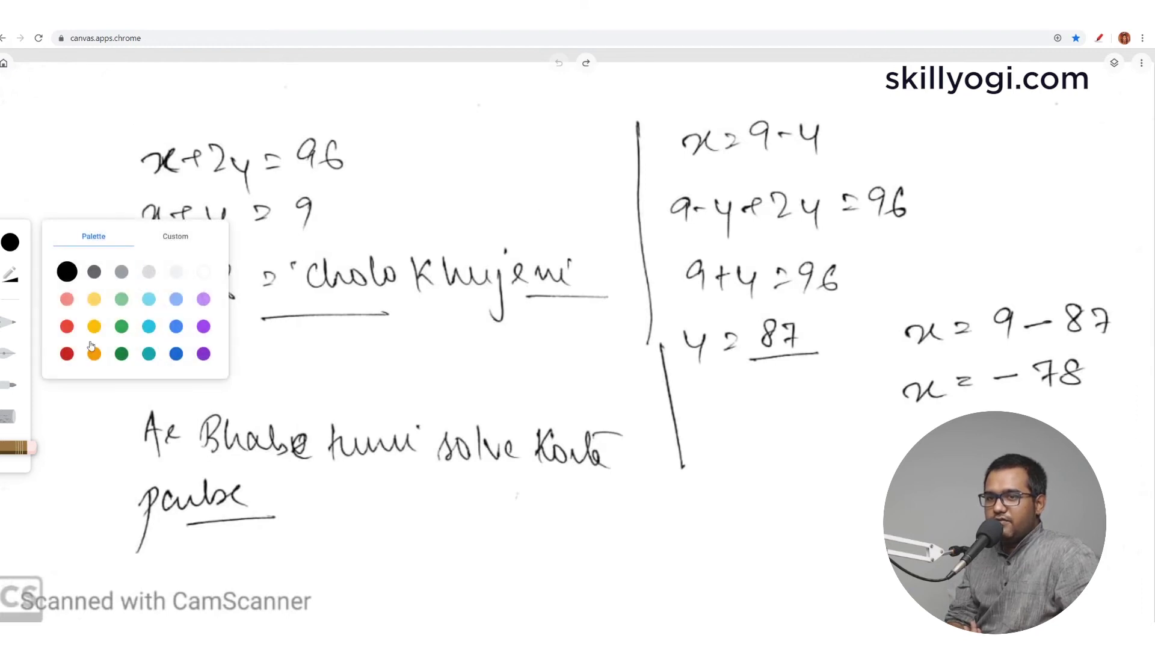
click(67, 354)
click(95, 300)
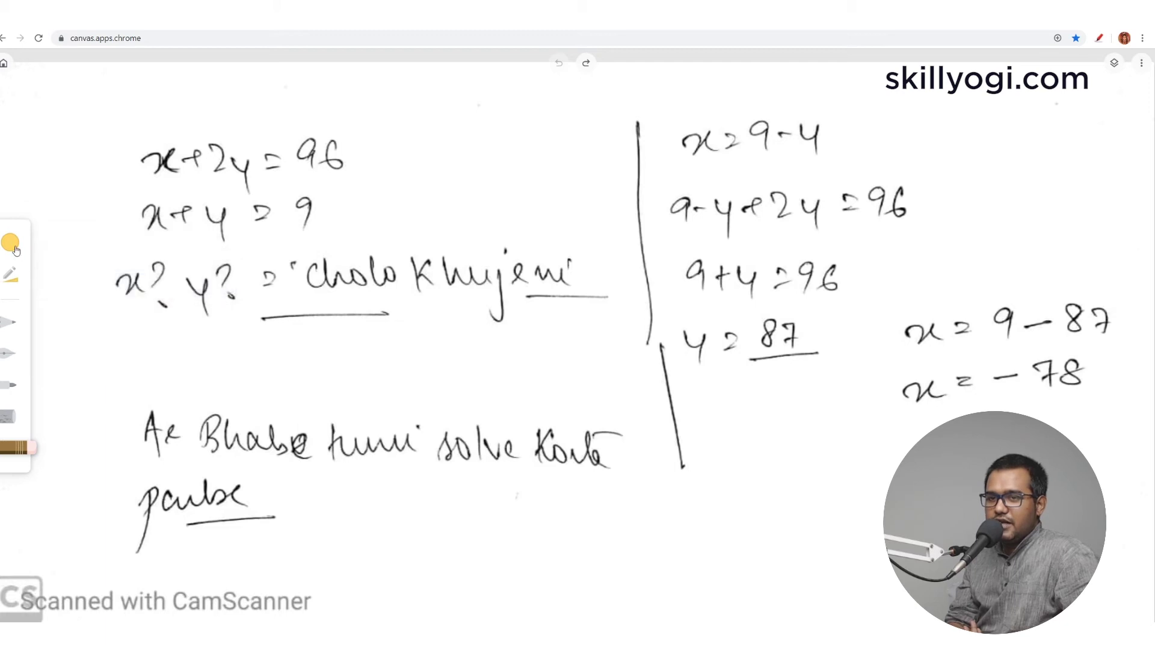
click(12, 245)
click(67, 299)
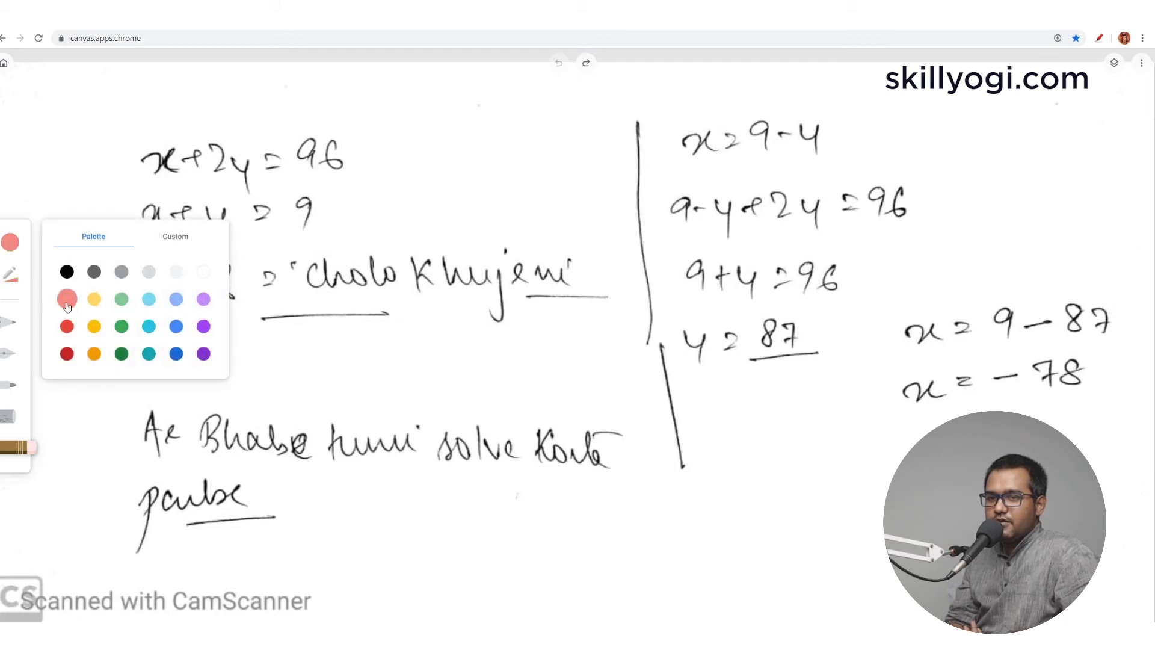
click(3, 388)
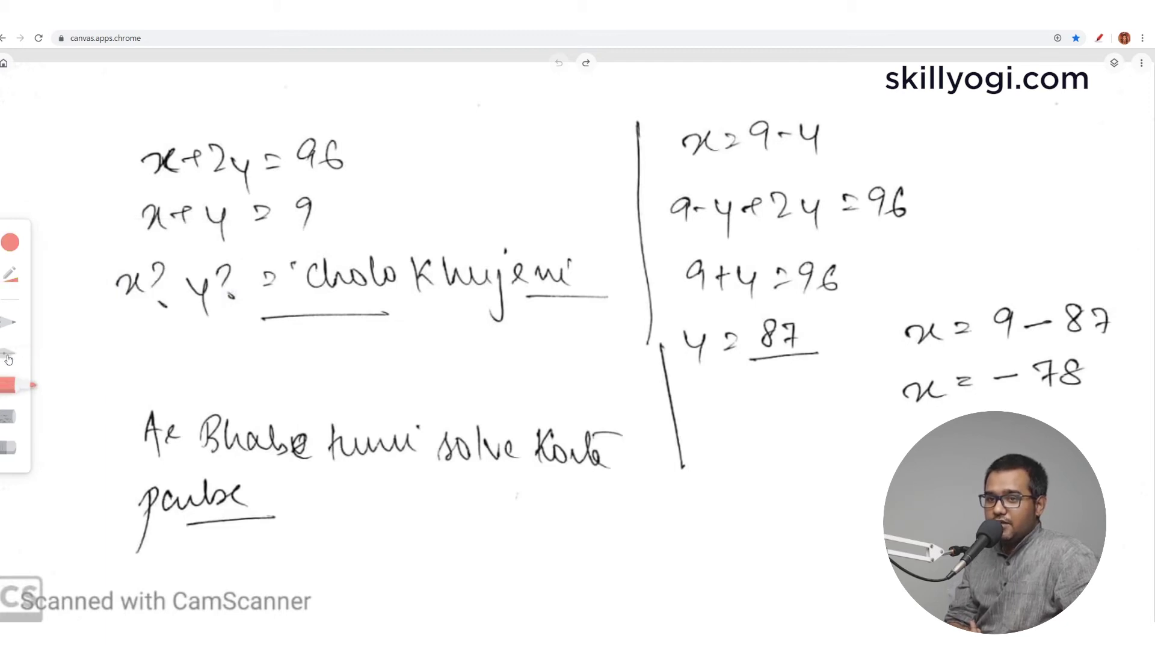
click(10, 248)
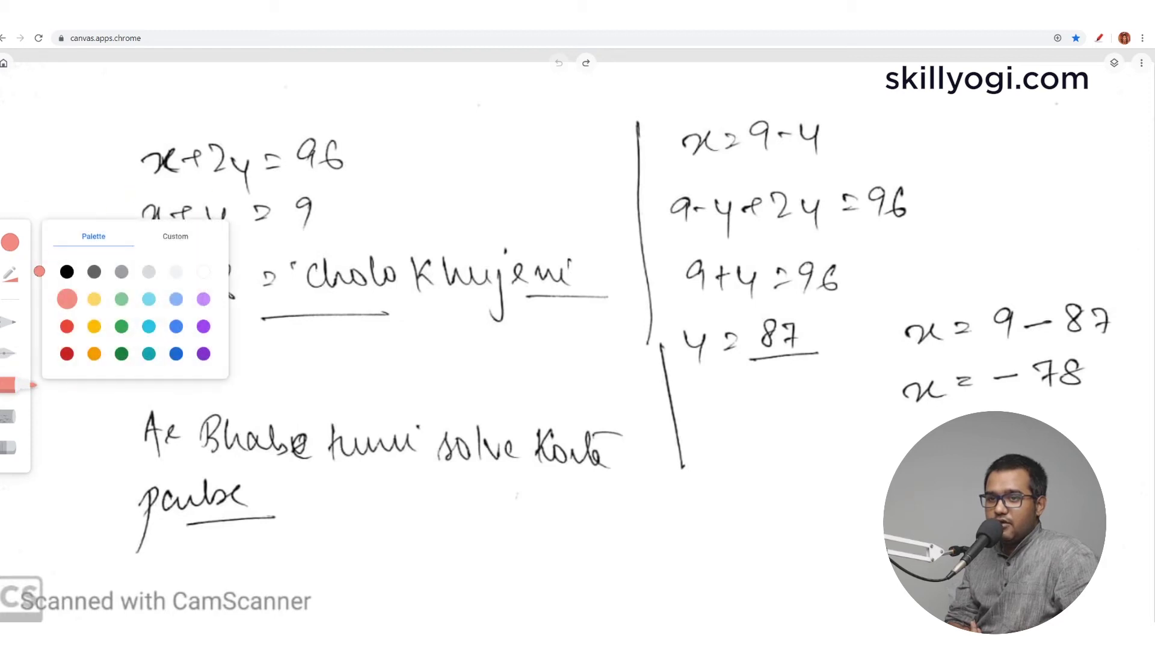
click(10, 275)
drag(180, 288, 104, 287)
Underline x+2y=96 and x+y=9 in light red, then undo the x+y=9 underline
drag(137, 187, 325, 186)
drag(122, 247, 350, 230)
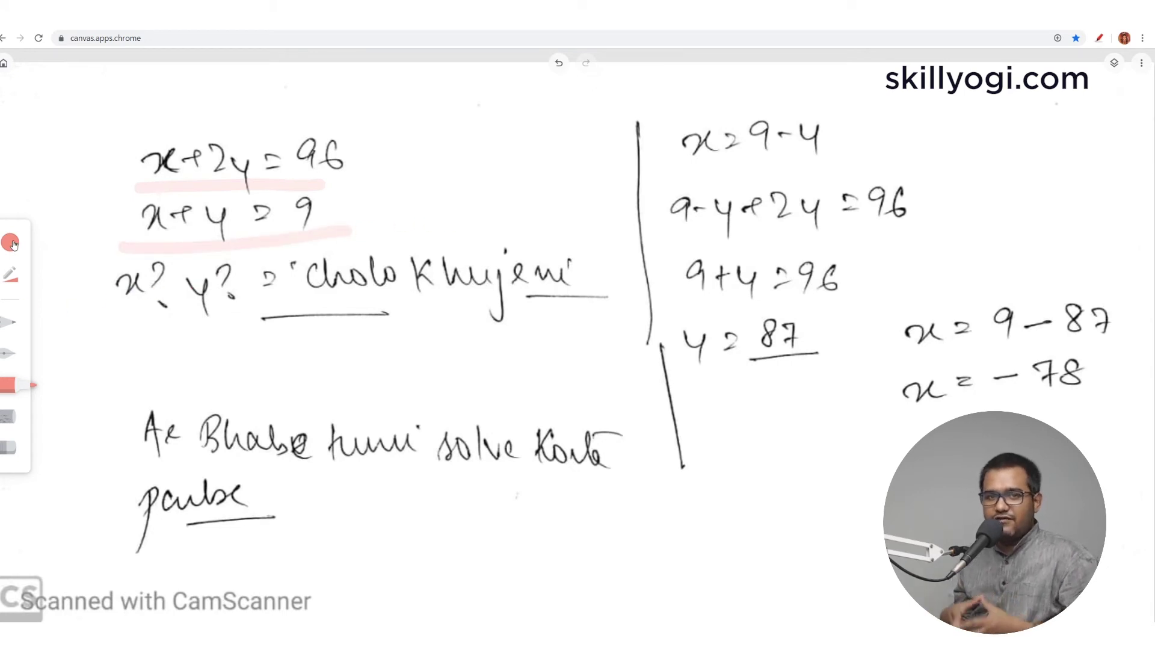
click(559, 62)
Undo the remaining underline and outline x+2y=96 and x+y=9 with pink highlighter
click(559, 62)
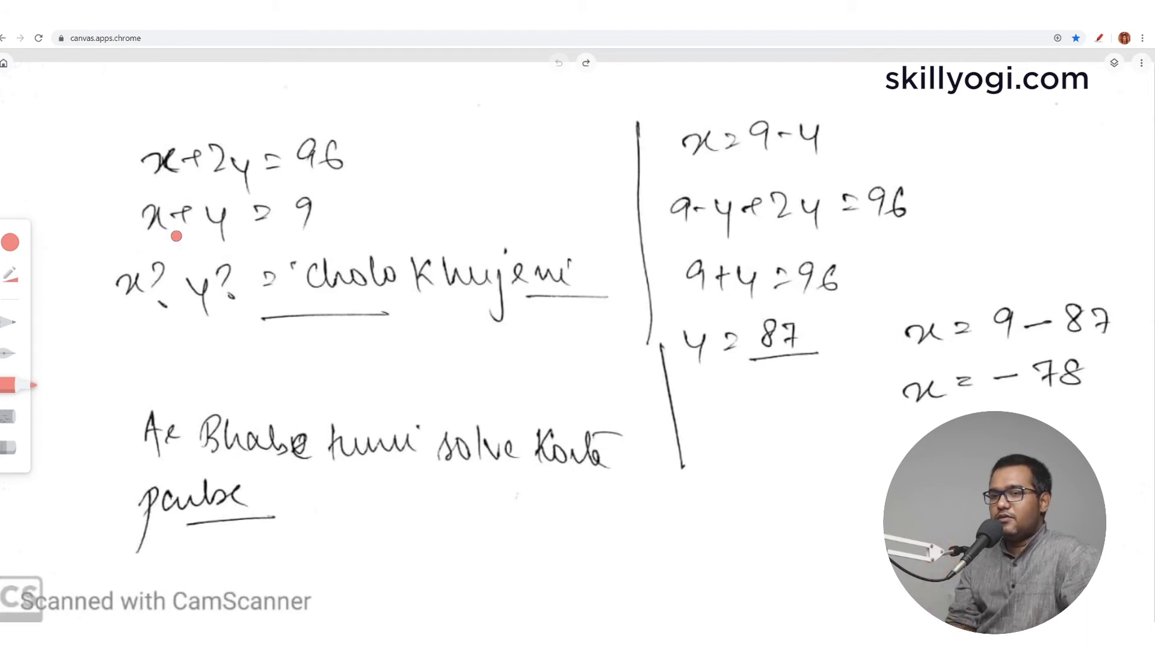
mouse_move(129, 188)
mouse_down()
mouse_move(355, 190)
mouse_move(343, 130)
mouse_move(79, 142)
mouse_move(133, 191)
mouse_move(174, 256)
mouse_move(320, 204)
mouse_move(195, 173)
mouse_up()
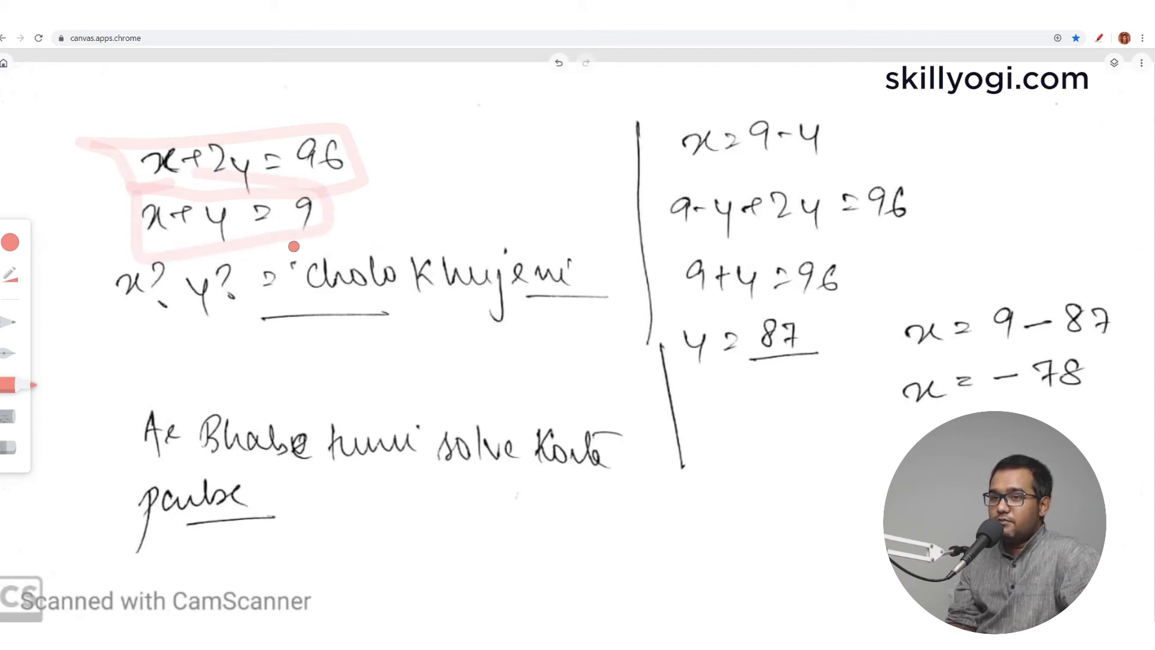
mouse_move(167, 241)
mouse_down()
mouse_move(115, 246)
mouse_move(112, 273)
mouse_up()
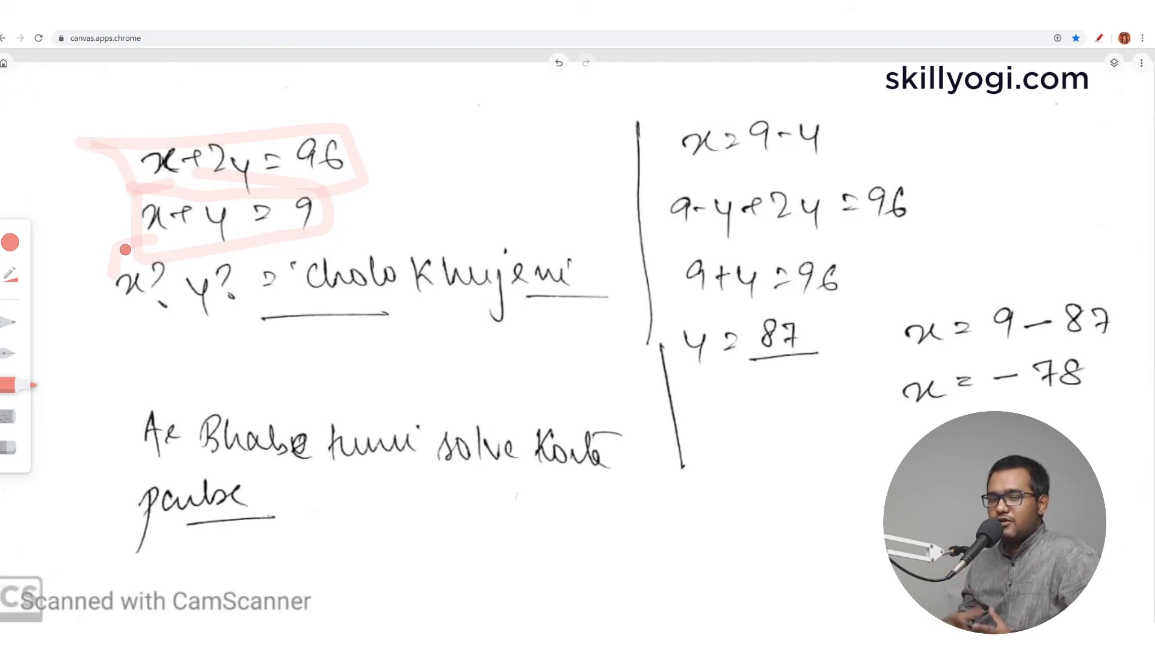
Extend the pink outline beneath x? y? and switch the highlighter to green
mouse_move(125, 249)
mouse_down()
mouse_move(117, 328)
mouse_move(229, 324)
mouse_up()
click(14, 244)
click(121, 299)
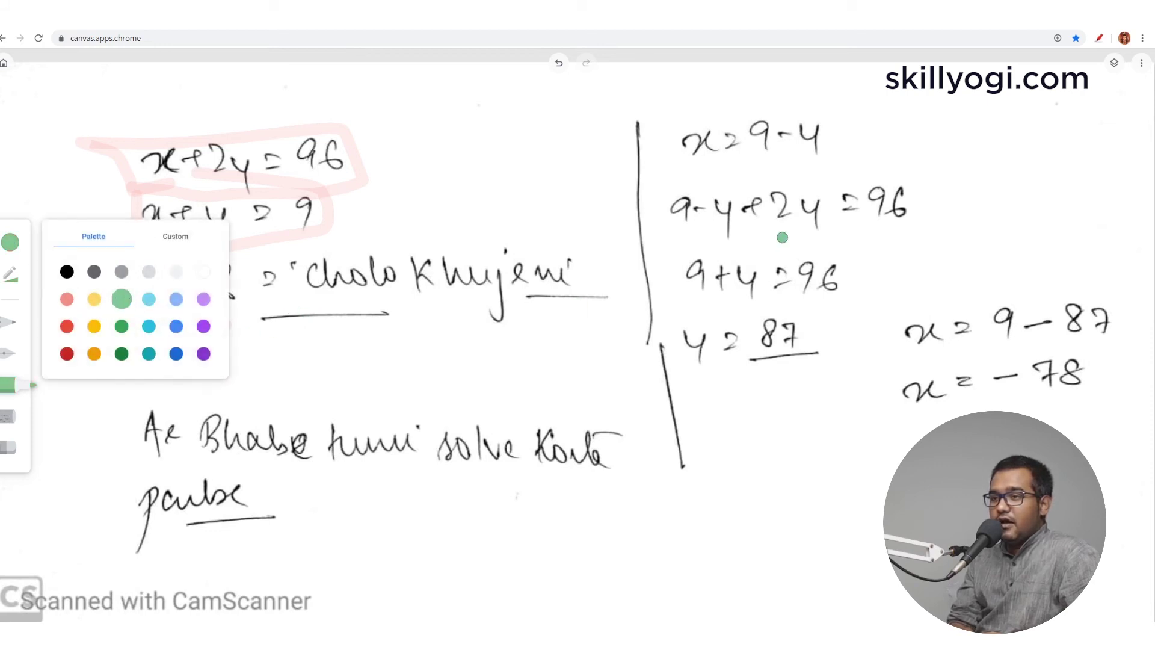
Mark x=9-4, 9-4+2y=96, y=87 and x=-78 with green highlighter
mouse_move(686, 173)
mouse_down()
mouse_move(853, 160)
mouse_move(694, 98)
mouse_move(668, 171)
mouse_move(731, 174)
mouse_up()
drag(686, 240, 935, 236)
drag(905, 306, 1086, 279)
mouse_move(899, 284)
mouse_down()
mouse_move(890, 360)
mouse_move(1143, 428)
mouse_move(1124, 278)
mouse_move(1047, 265)
mouse_up()
mouse_move(821, 296)
mouse_down()
mouse_move(662, 296)
mouse_move(867, 392)
mouse_move(842, 310)
mouse_up()
click(8, 352)
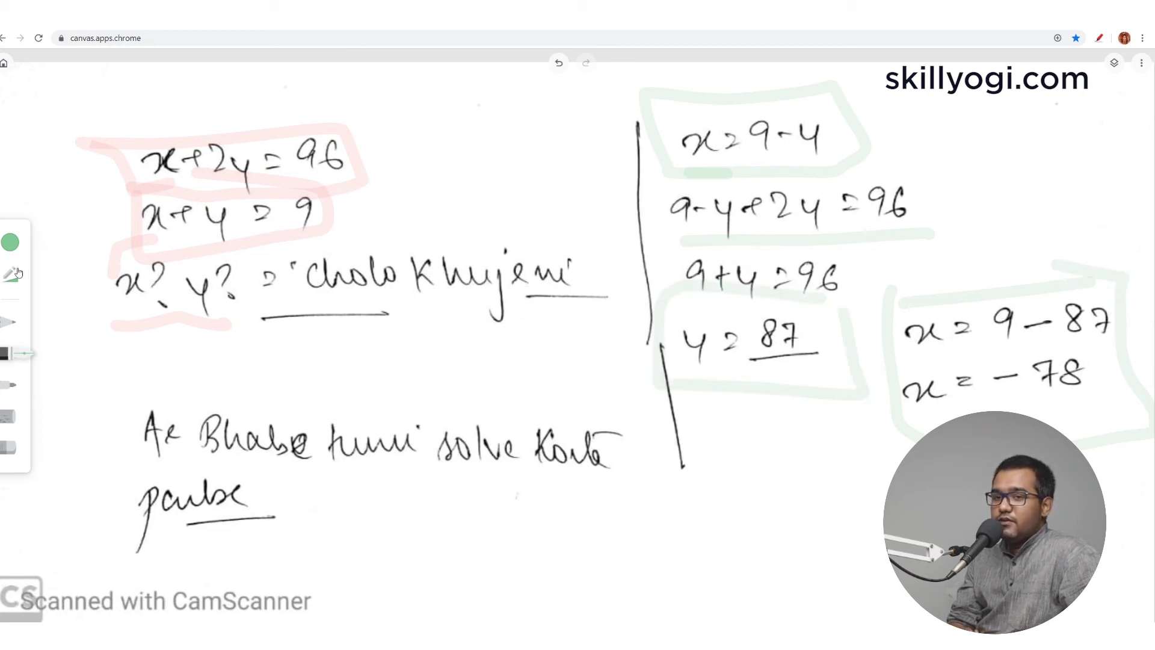
click(10, 242)
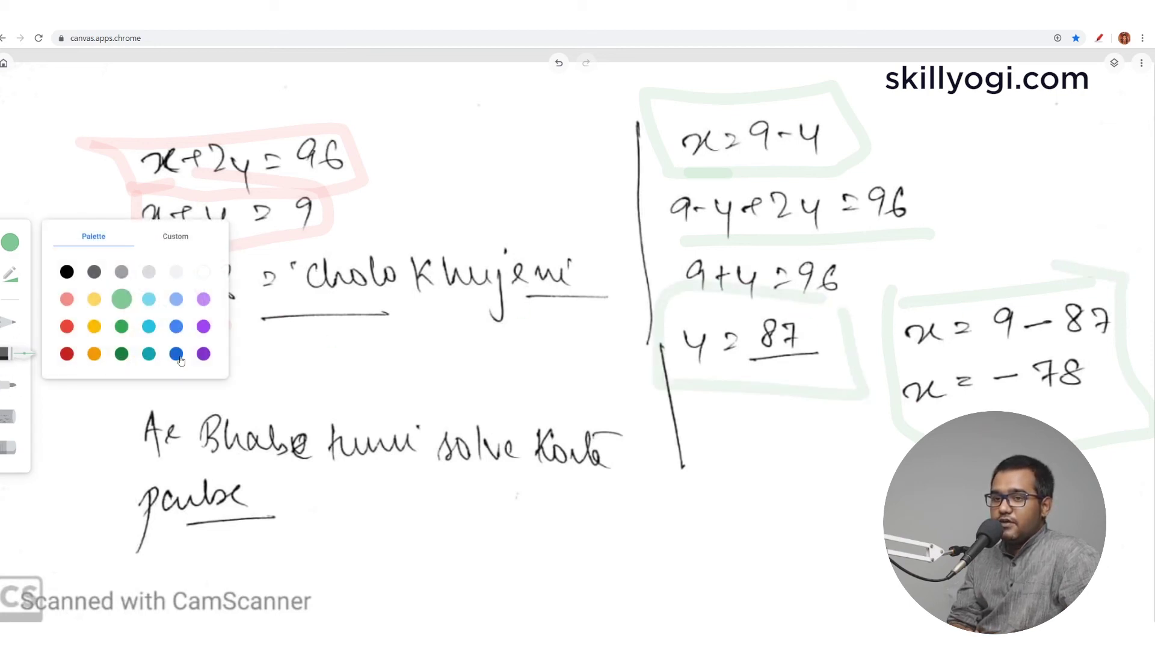
Switch the marker to purple and circle the handwritten 7
click(204, 353)
click(10, 276)
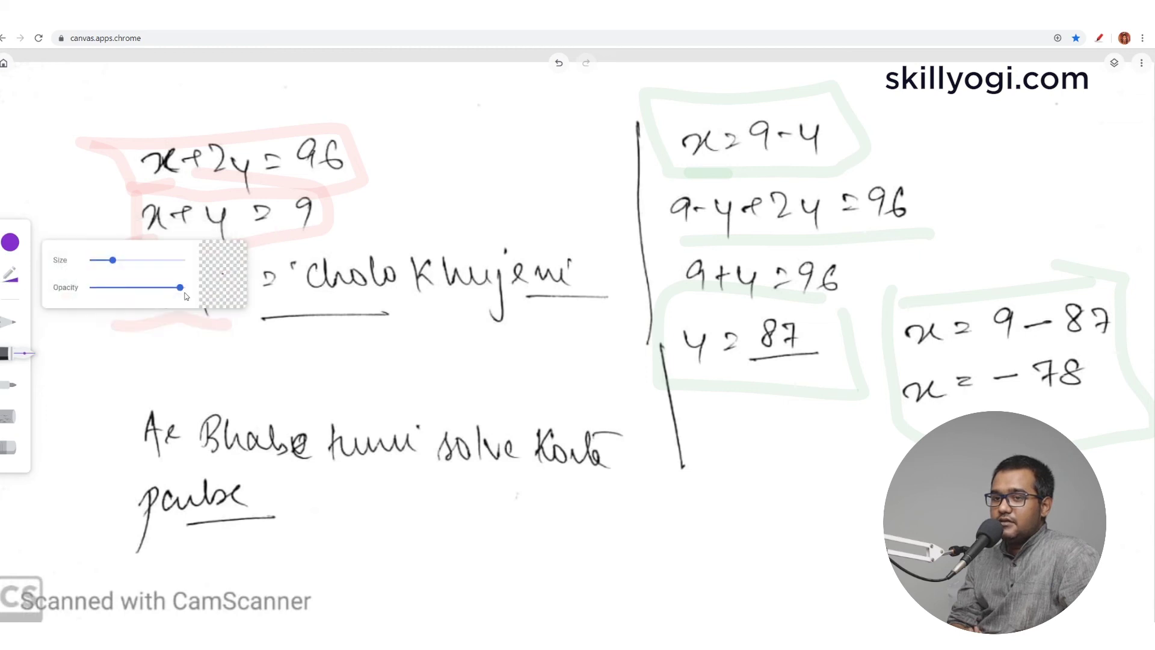
mouse_move(432, 349)
mouse_down()
mouse_move(449, 379)
mouse_move(472, 342)
mouse_move(485, 361)
mouse_move(516, 353)
mouse_move(560, 433)
mouse_move(522, 322)
mouse_up()
Write an underlined purple note below solve Korte
drag(451, 514, 443, 568)
mouse_move(416, 503)
mouse_down()
mouse_move(462, 508)
mouse_move(454, 530)
mouse_up()
drag(421, 573, 453, 565)
mouse_move(460, 544)
mouse_down()
mouse_move(467, 569)
mouse_move(523, 522)
mouse_move(570, 532)
mouse_move(547, 549)
mouse_up()
mouse_move(475, 584)
mouse_down()
mouse_move(603, 576)
mouse_move(559, 574)
mouse_up()
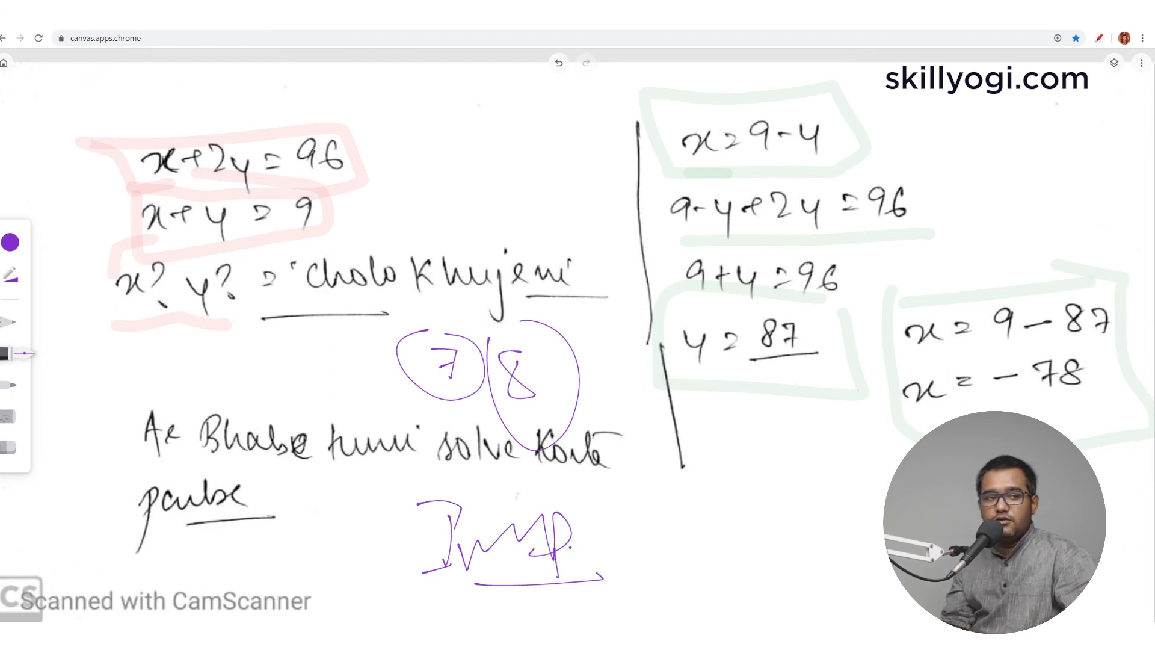